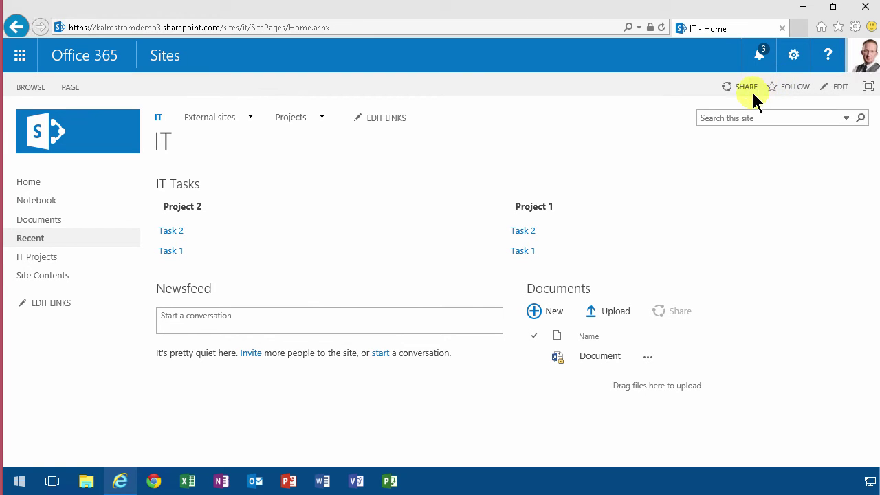
Open the IT site's Site Settings page from the gear menu
{"action": "left_click", "coordinate": [794, 60]}
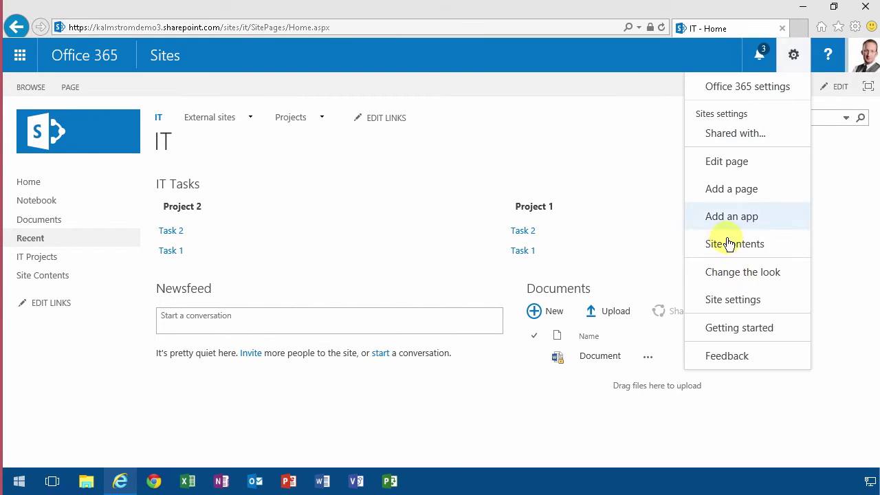
Activate the SharePoint Server Publishing feature under Manage site features for the IT site
{"action": "left_click", "coordinate": [727, 299]}
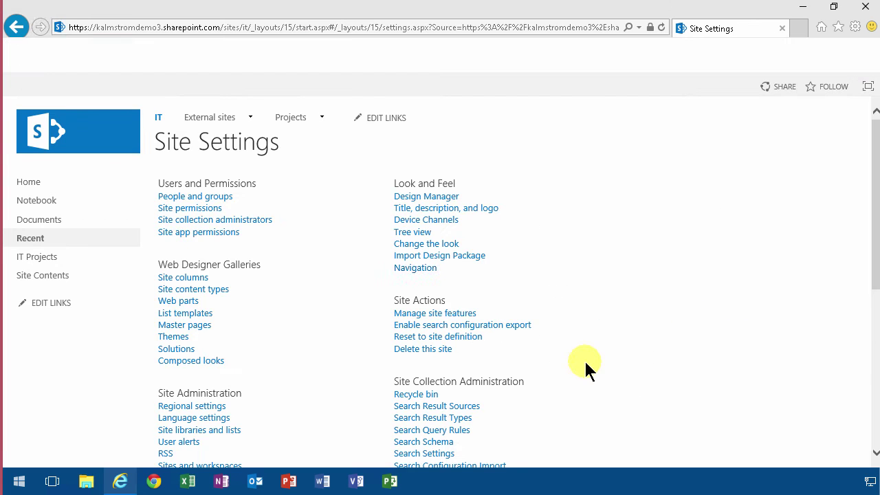
{"action": "scroll", "coordinate": [581, 406], "scroll_direction": "down", "scroll_amount": 5}
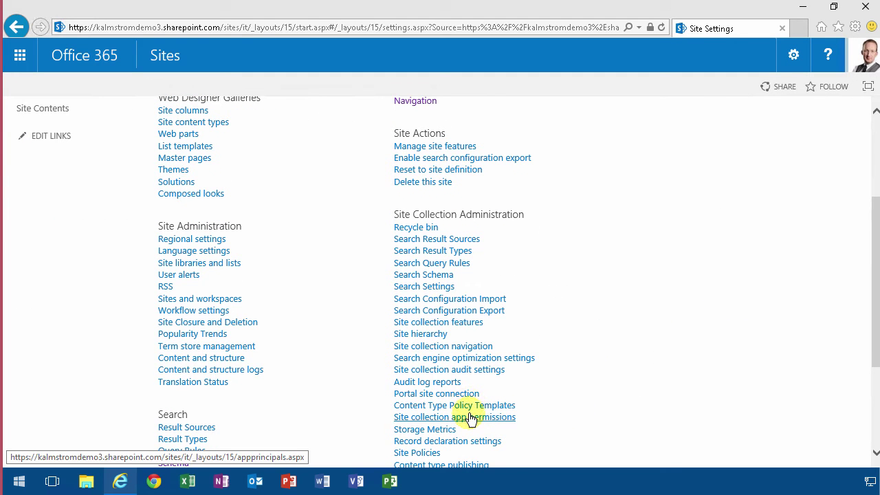
{"action": "scroll", "coordinate": [467, 400], "scroll_direction": "up", "scroll_amount": 3}
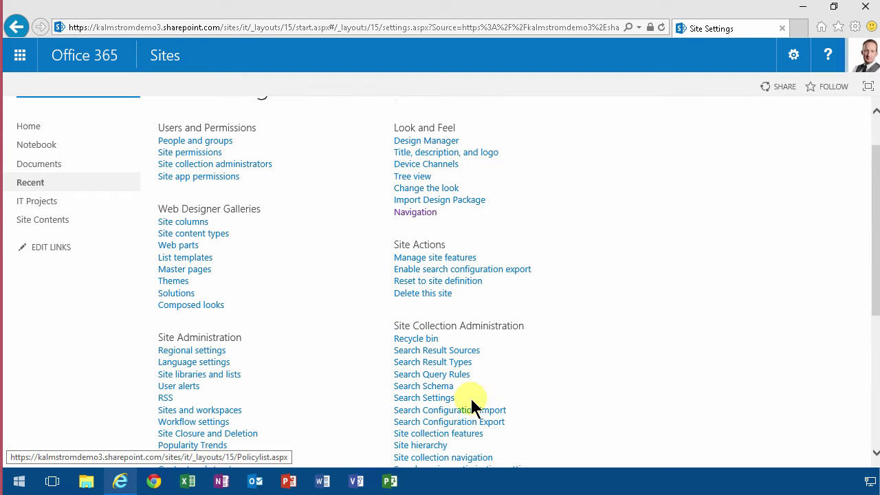
{"action": "left_click", "coordinate": [449, 260]}
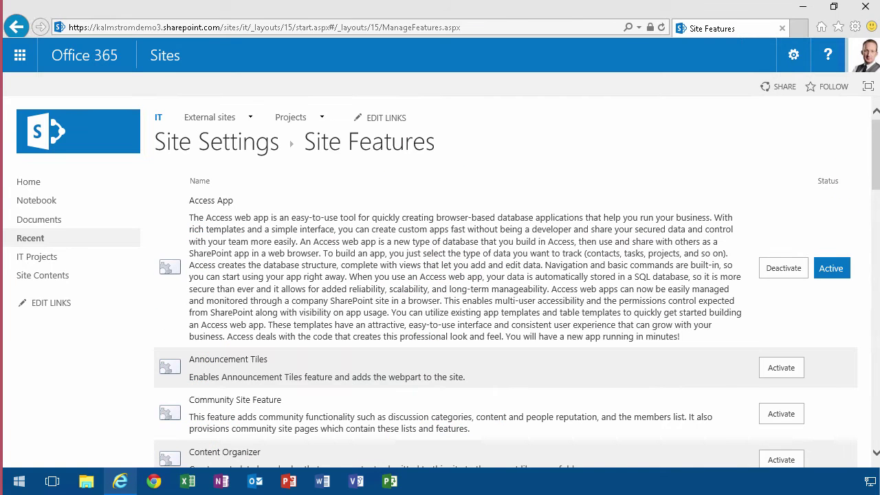
{"action": "scroll", "coordinate": [868, 165], "scroll_direction": "down", "scroll_amount": 15}
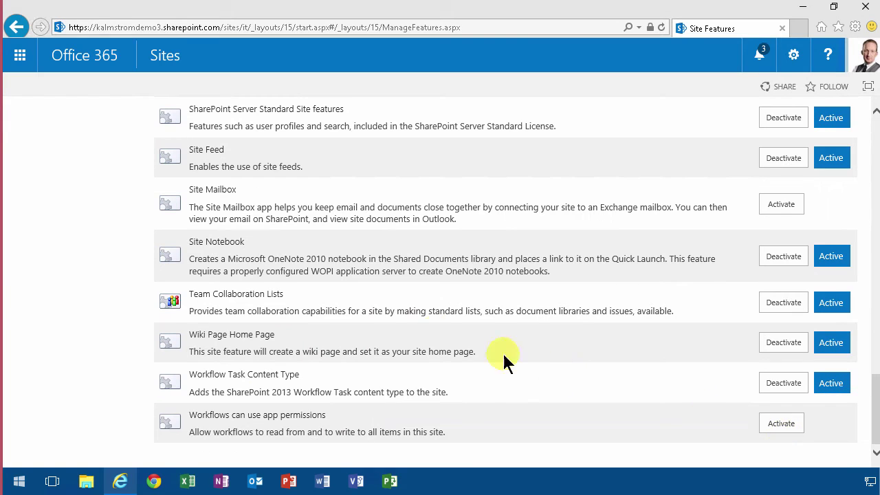
{"action": "scroll", "coordinate": [365, 309], "scroll_direction": "up", "scroll_amount": 3}
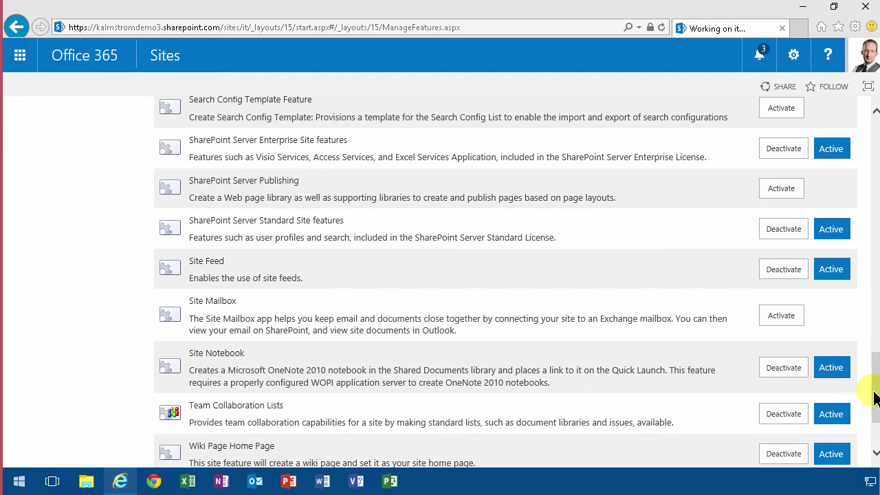
{"action": "left_click_drag", "start_coordinate": [877, 397], "coordinate": [877, 227]}
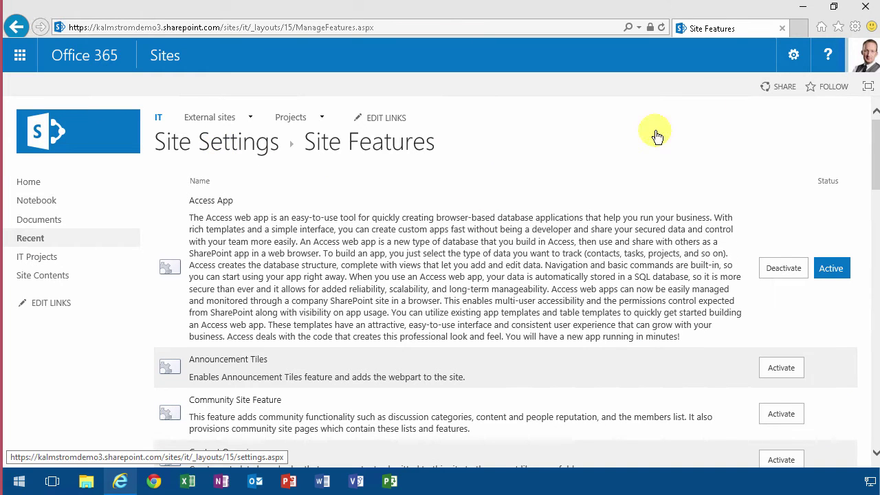
Cancel the Add a page dialog and view Site Contents with the new Pages and Images libraries
{"action": "left_click", "coordinate": [794, 66]}
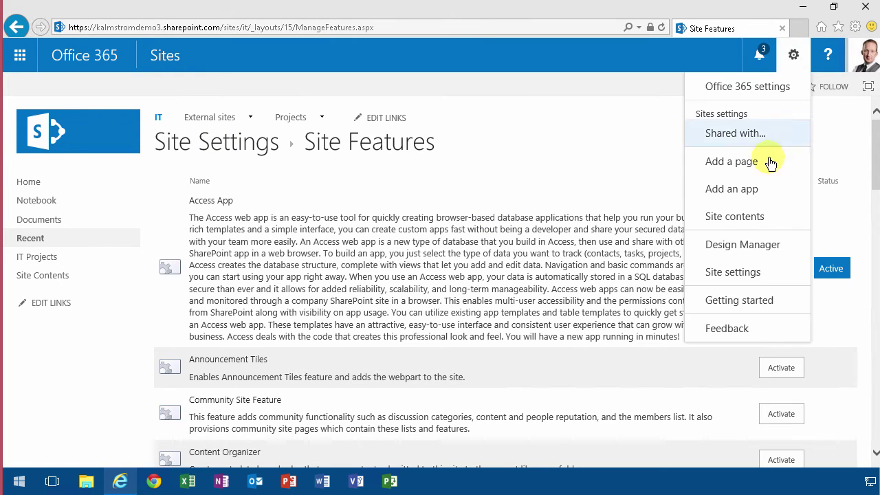
{"action": "left_click", "coordinate": [756, 163]}
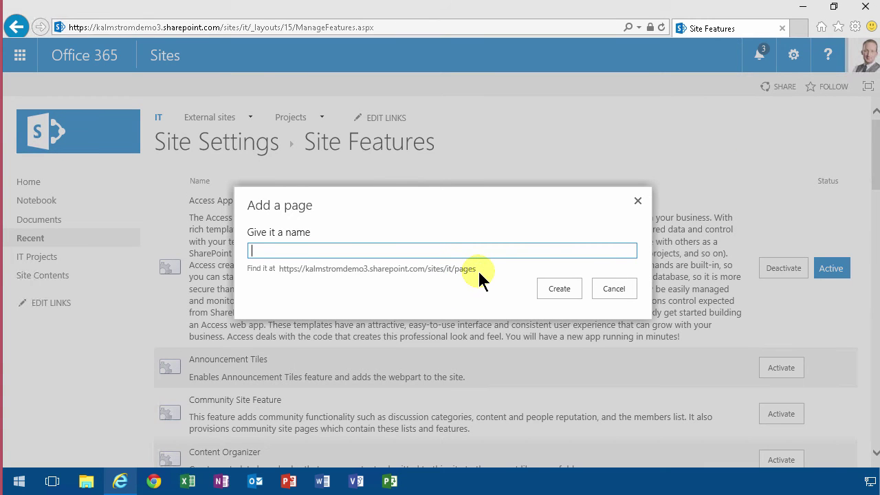
{"action": "left_click", "coordinate": [609, 289]}
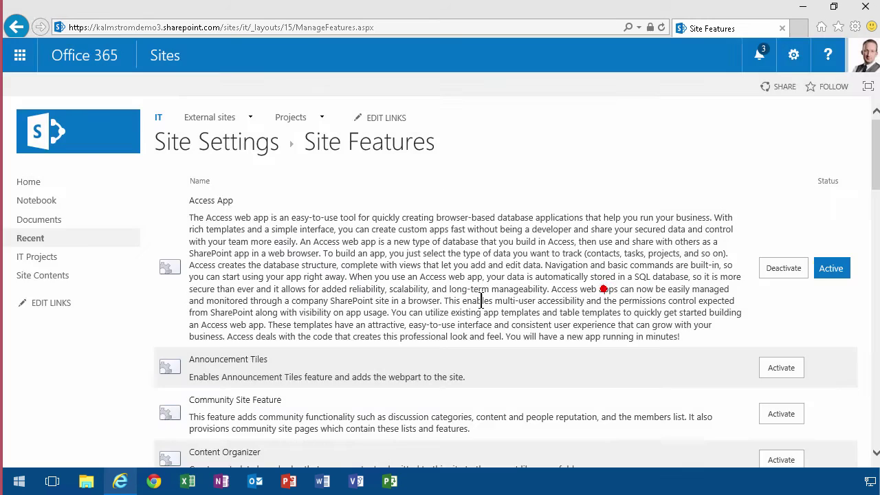
{"action": "left_click", "coordinate": [49, 275]}
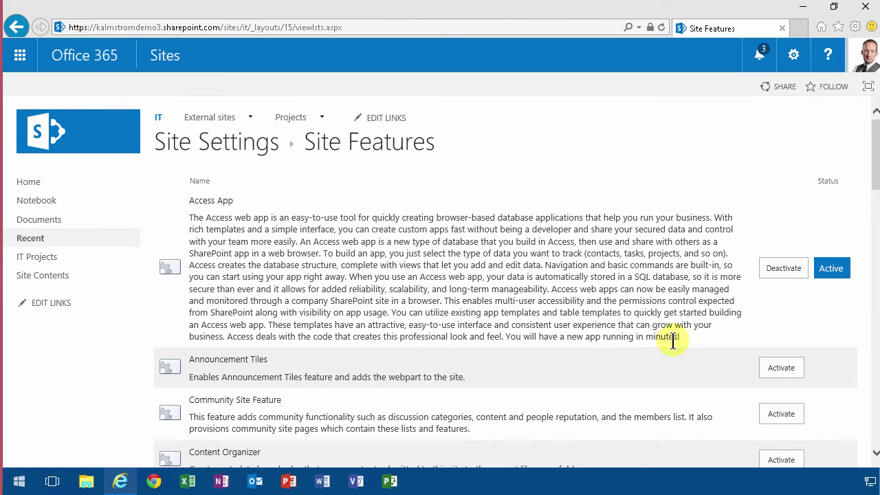
{"action": "scroll", "coordinate": [649, 374], "scroll_direction": "down", "scroll_amount": 3}
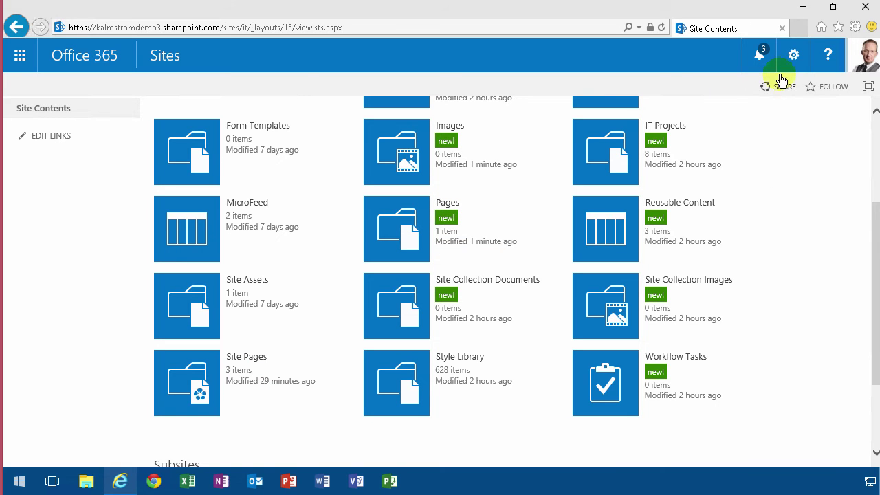
Add a new page named Test1 from the gear menu
{"action": "left_click", "coordinate": [794, 55]}
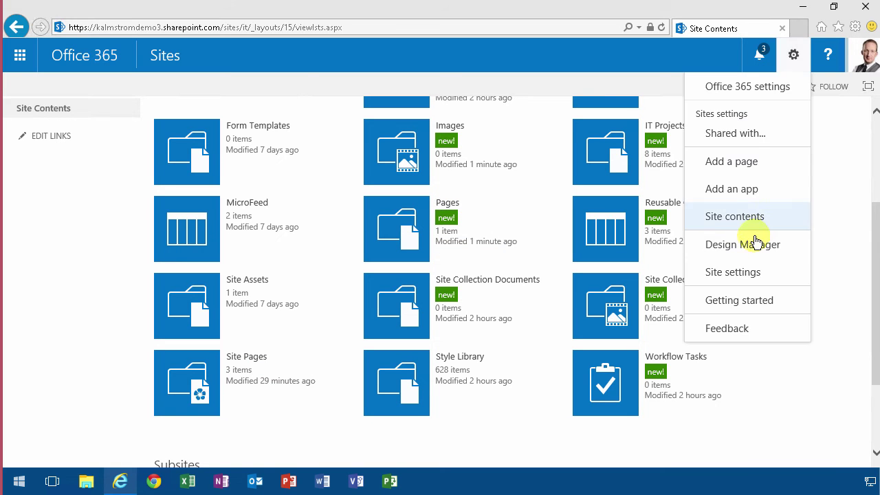
{"action": "left_click", "coordinate": [755, 165]}
{"action": "type", "text": "Test1"}
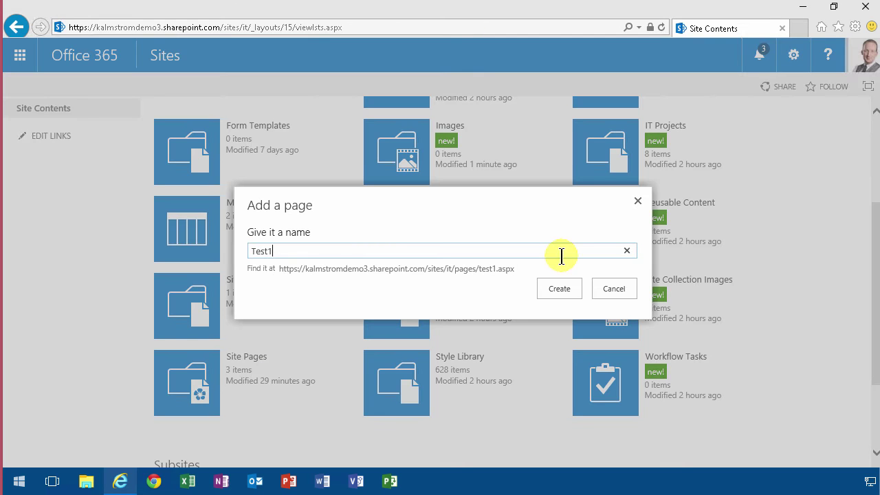
{"action": "left_click", "coordinate": [557, 291]}
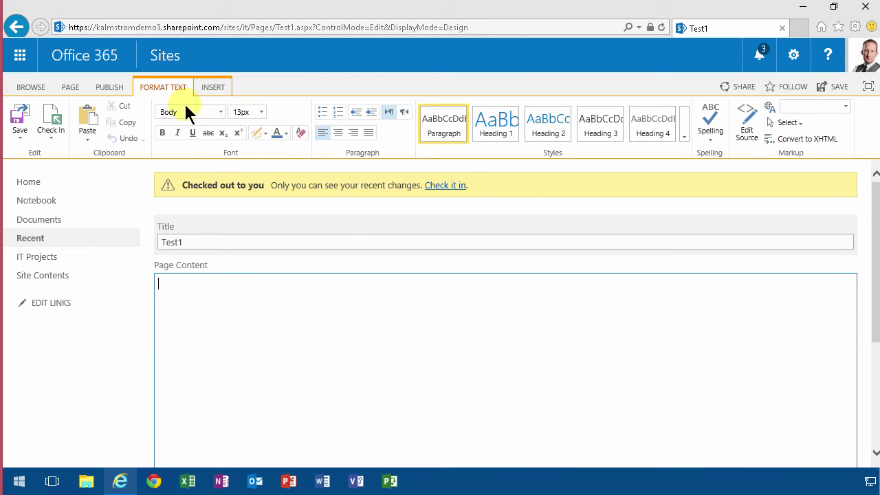
Browse and close Test1's Page Layout gallery, then show the Format Text ribbon tools
{"action": "left_click", "coordinate": [70, 88]}
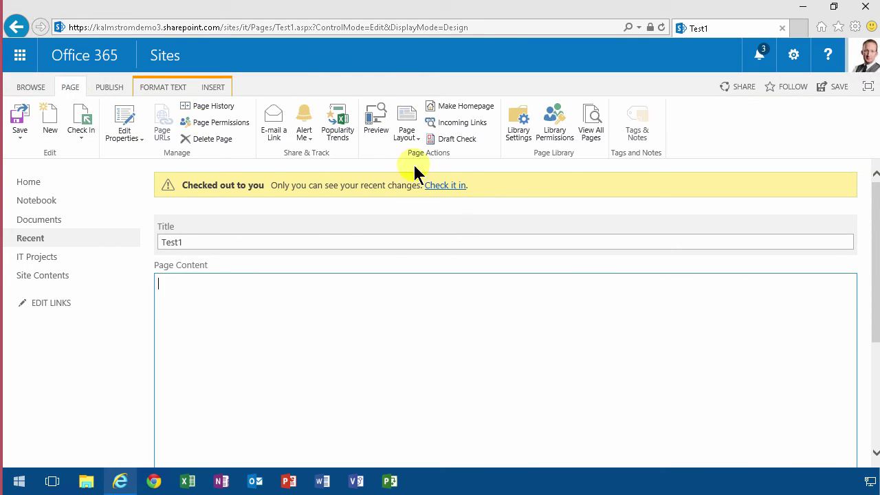
{"action": "left_click", "coordinate": [413, 136]}
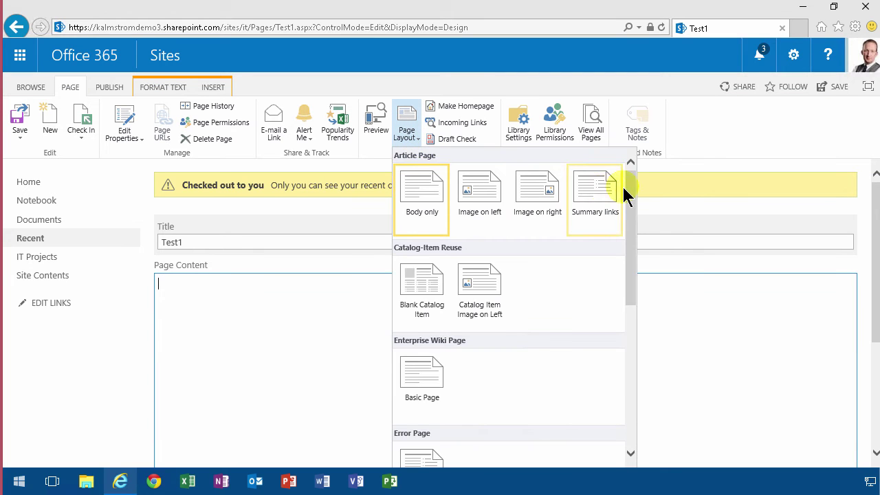
{"action": "left_click_drag", "start_coordinate": [635, 216], "coordinate": [632, 172]}
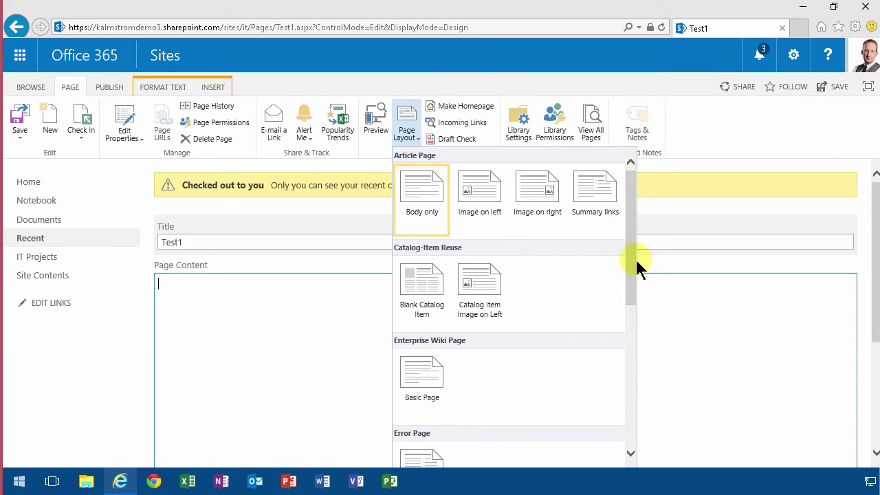
{"action": "left_click_drag", "start_coordinate": [630, 289], "coordinate": [632, 462]}
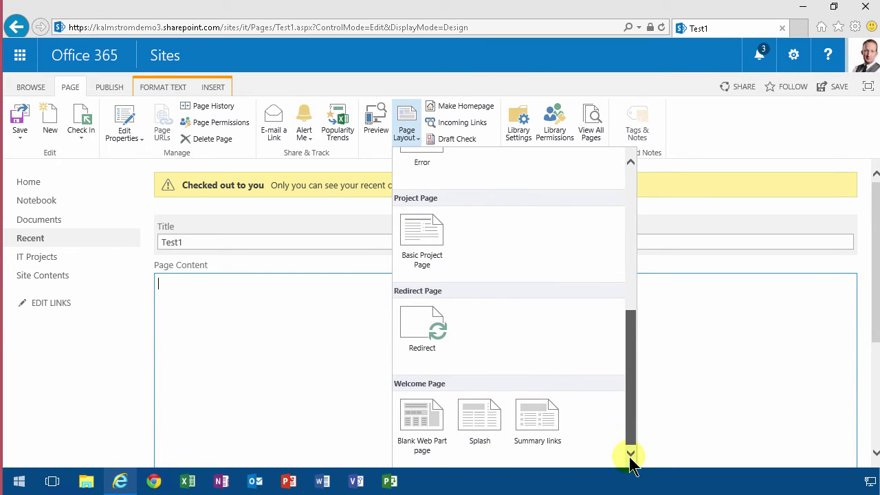
{"action": "left_click", "coordinate": [665, 401]}
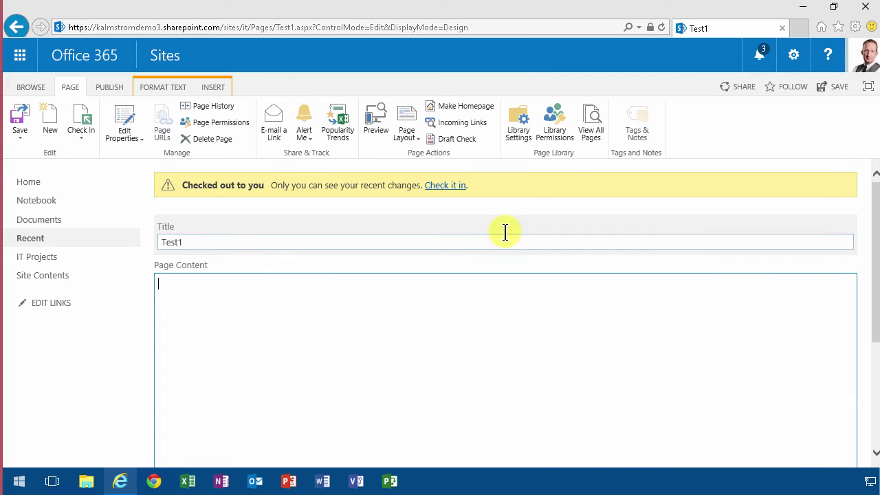
{"action": "left_click", "coordinate": [158, 89]}
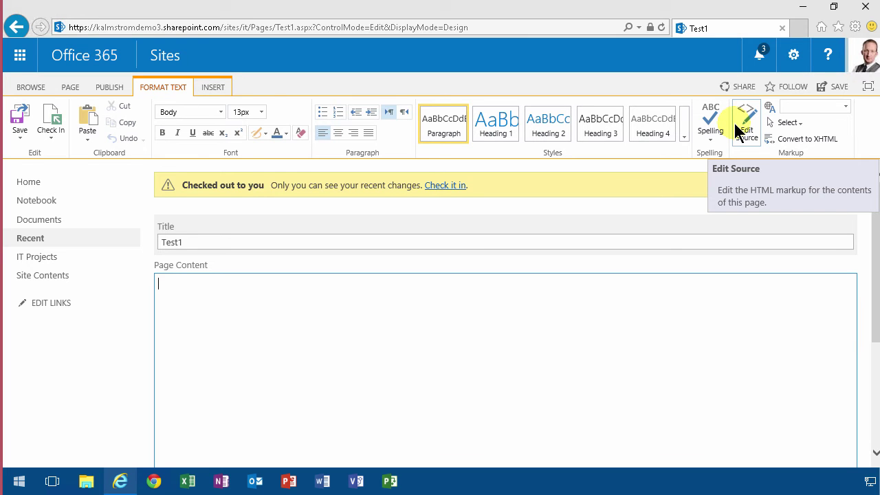
Edit the IT Home page in a new tab to see its Text Layout options, then return to Test1
{"action": "right_click", "coordinate": [28, 182]}
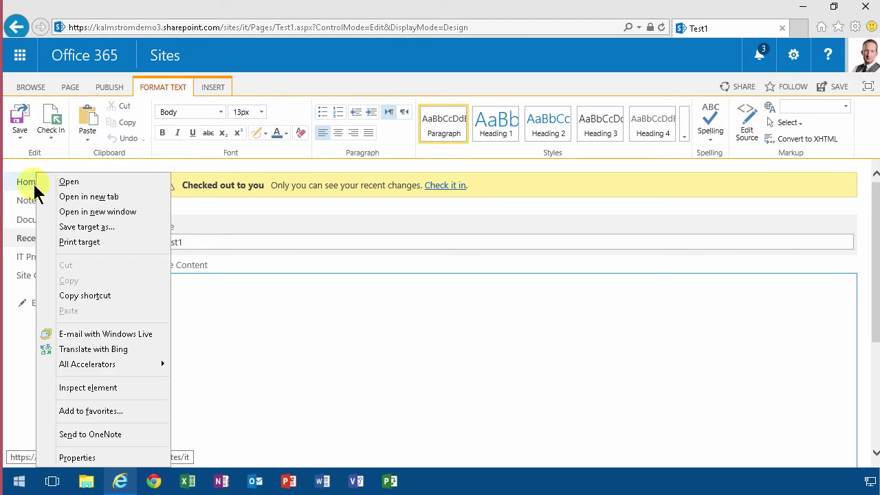
{"action": "left_click", "coordinate": [69, 196]}
{"action": "left_click", "coordinate": [756, 28]}
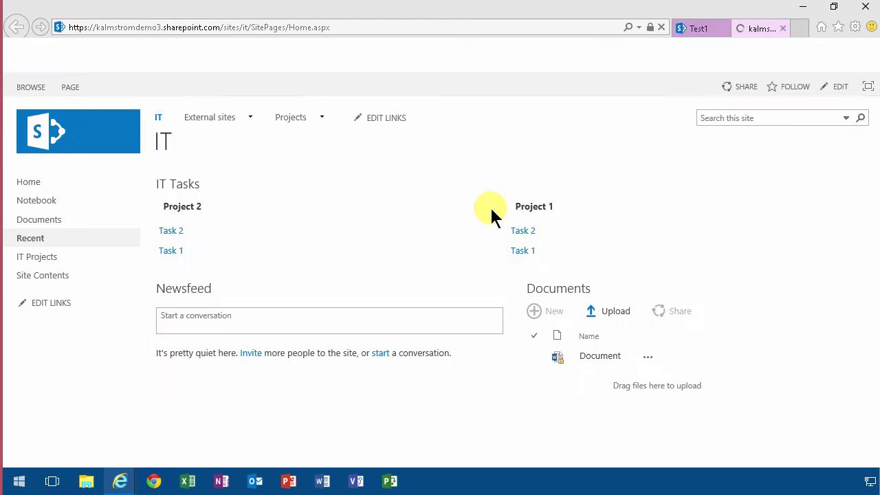
{"action": "left_click", "coordinate": [840, 88]}
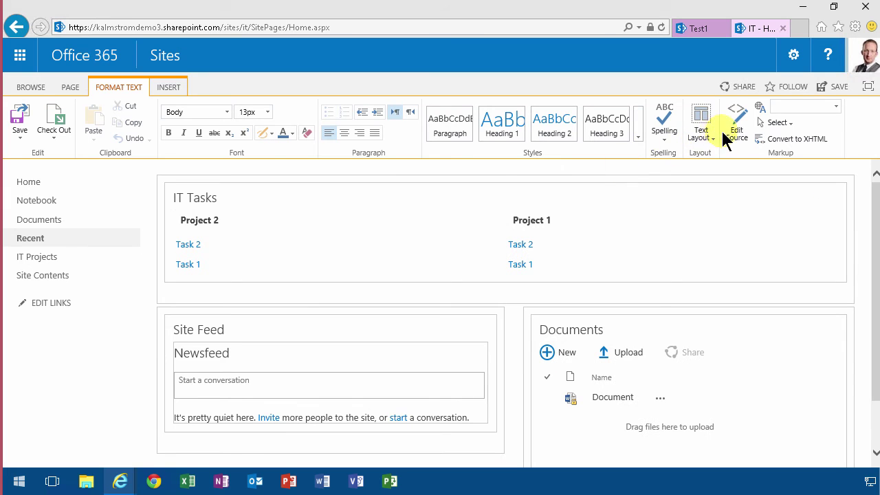
{"action": "left_click", "coordinate": [700, 141]}
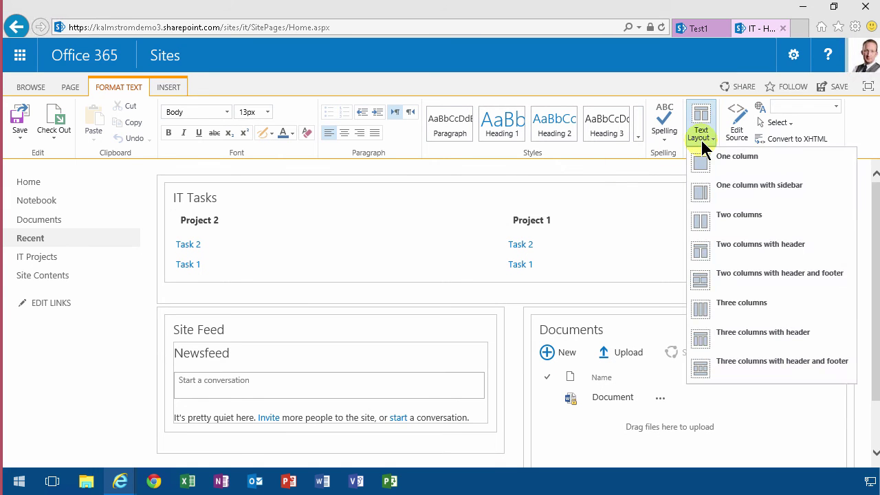
{"action": "left_click", "coordinate": [701, 31]}
{"action": "left_click", "coordinate": [73, 88]}
Scroll through Test1's available page layouts and close the gallery unchanged
{"action": "left_click", "coordinate": [410, 135]}
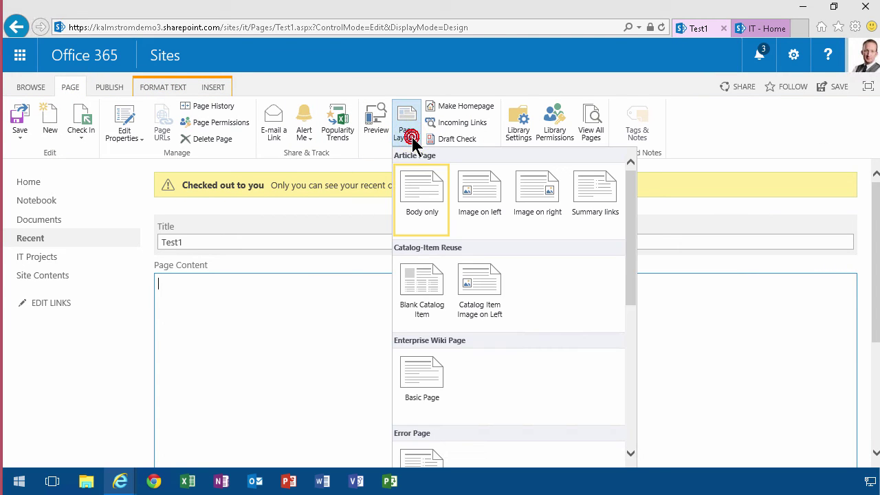
{"action": "left_click_drag", "start_coordinate": [633, 199], "coordinate": [639, 405]}
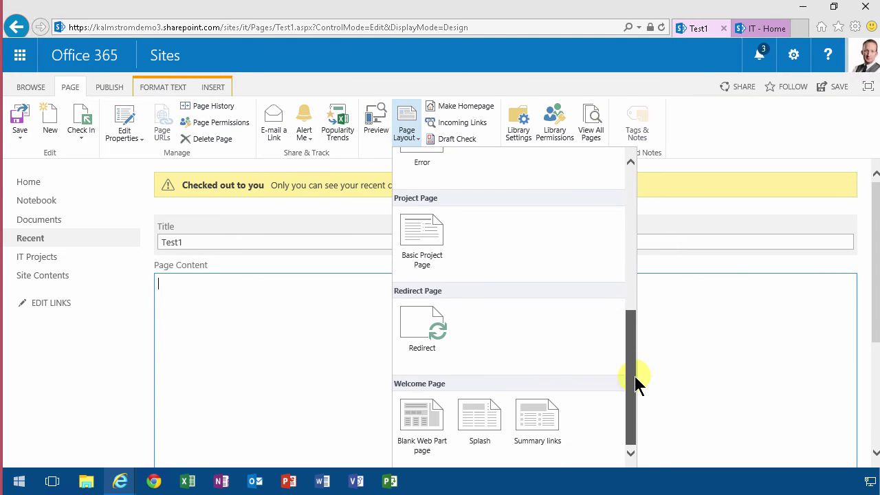
{"action": "left_click_drag", "start_coordinate": [631, 265], "coordinate": [631, 161]}
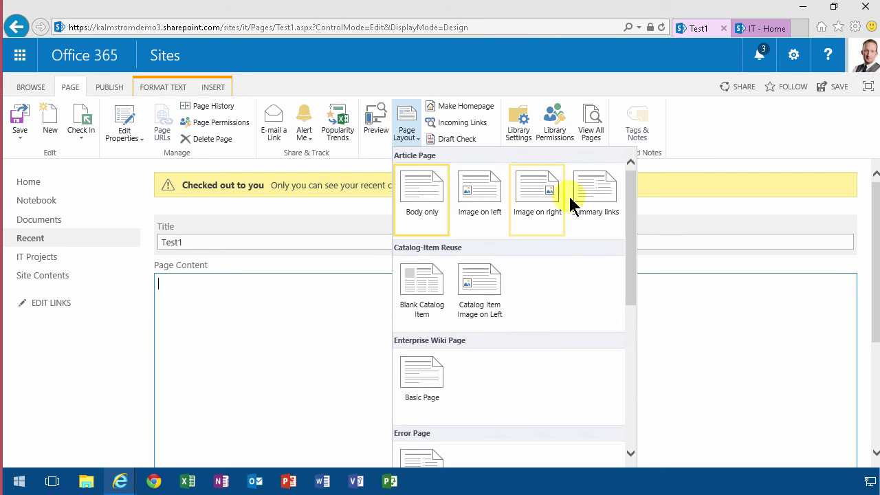
{"action": "left_click", "coordinate": [659, 237]}
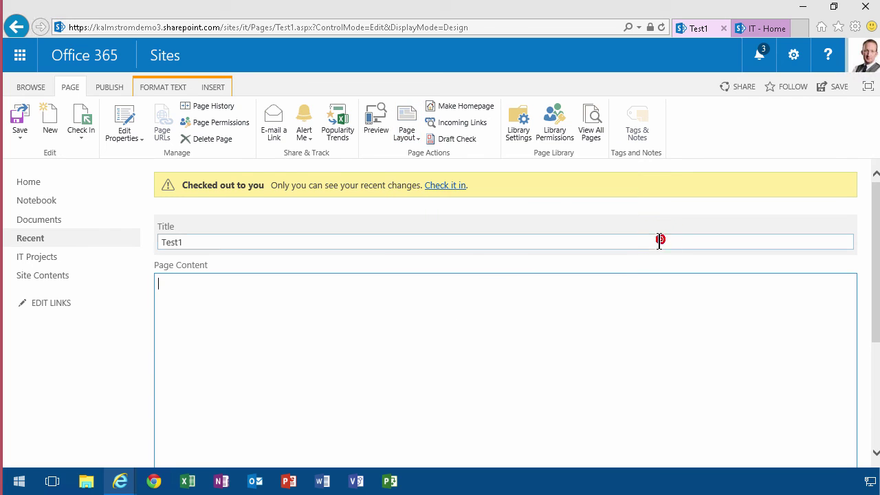
Save Test1 and stop editing, confirming with OK
{"action": "left_click", "coordinate": [21, 140]}
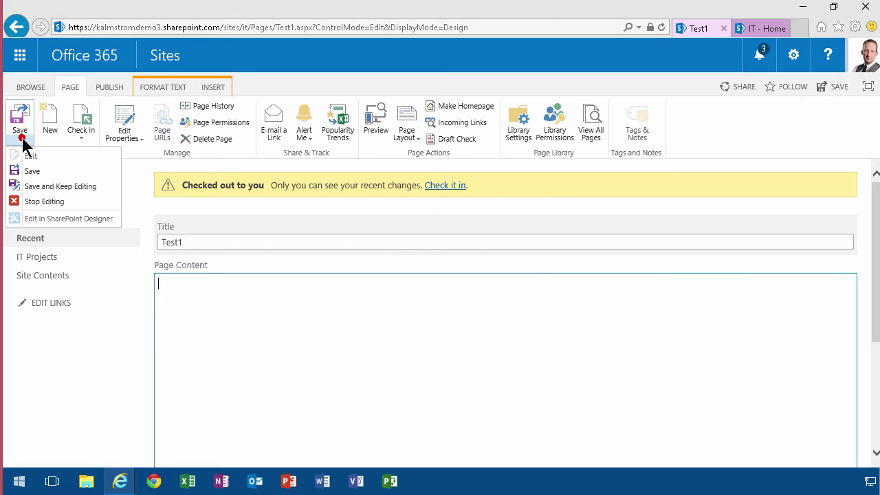
{"action": "left_click", "coordinate": [54, 201]}
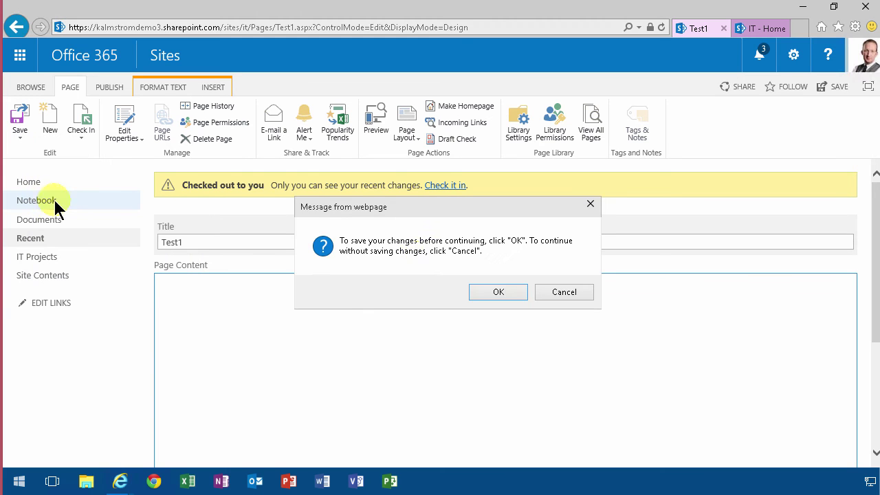
{"action": "left_click", "coordinate": [512, 292]}
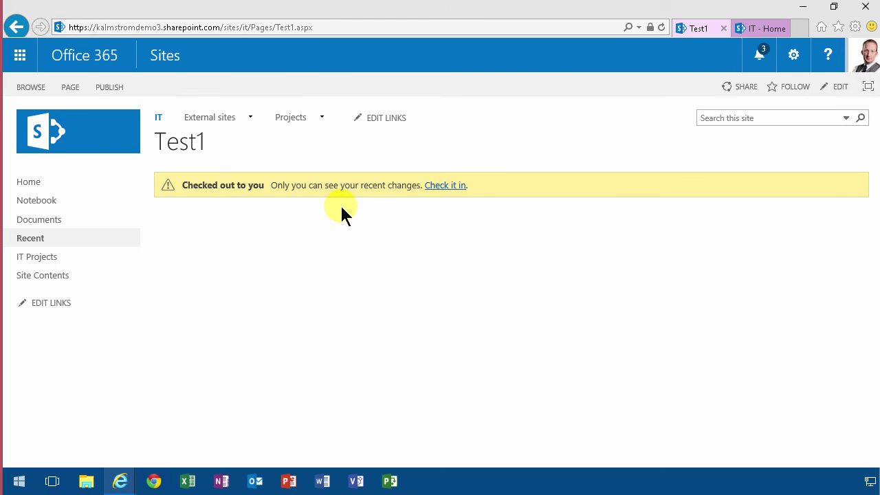
Go to Site Settings and open the Master page settings under Look and Feel
{"action": "left_click", "coordinate": [798, 60]}
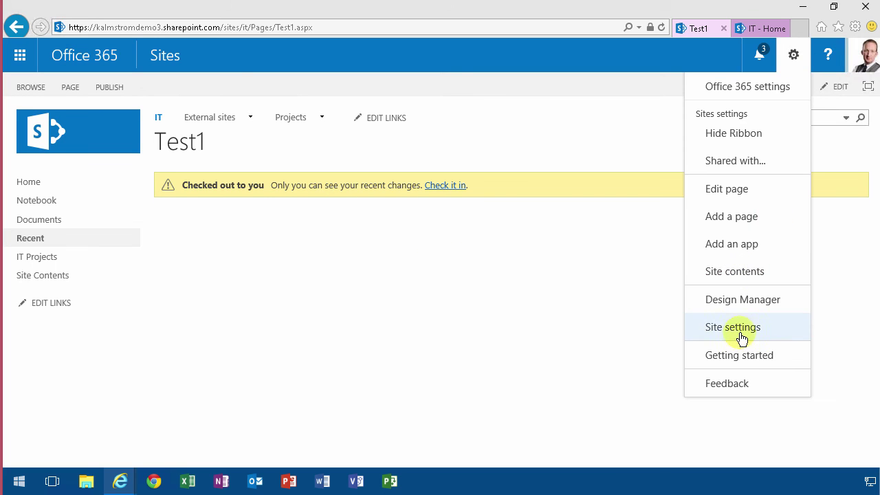
{"action": "left_click", "coordinate": [741, 336]}
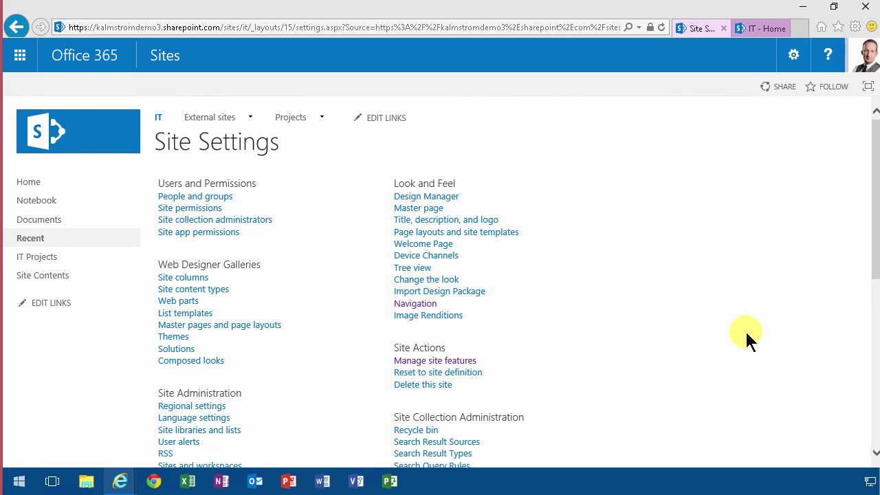
{"action": "left_click", "coordinate": [431, 209]}
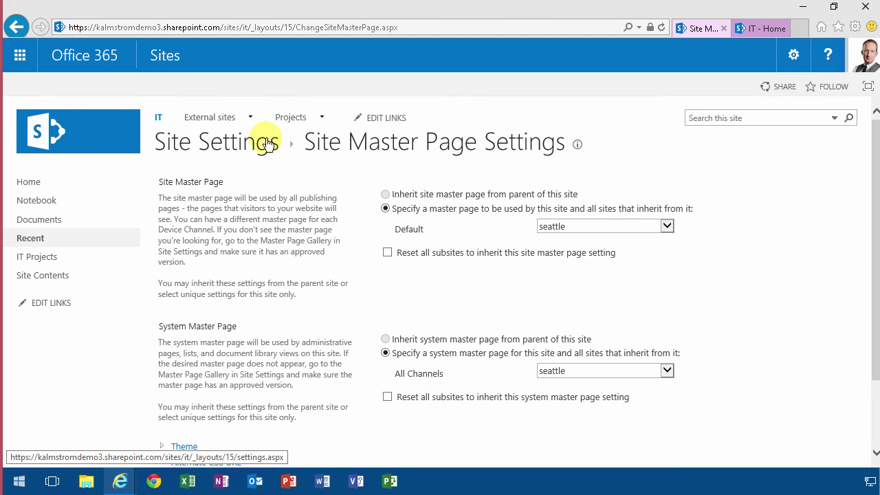
Scroll the master page settings and expand the Alternate CSS URL options to review them
{"action": "left_click", "coordinate": [106, 143]}
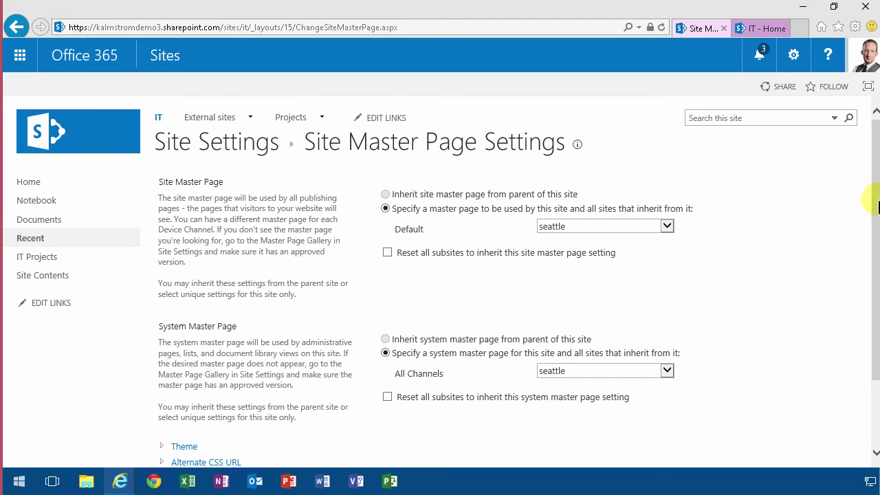
{"action": "left_click_drag", "start_coordinate": [878, 206], "coordinate": [871, 295]}
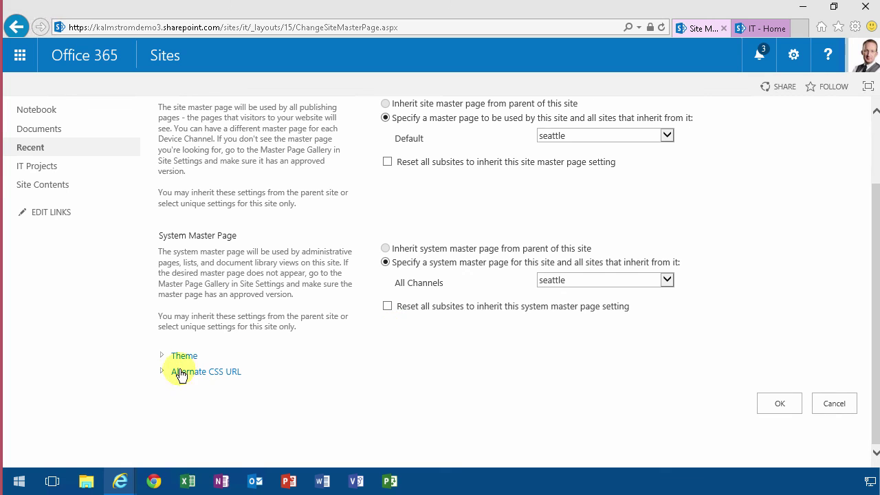
{"action": "left_click", "coordinate": [162, 374]}
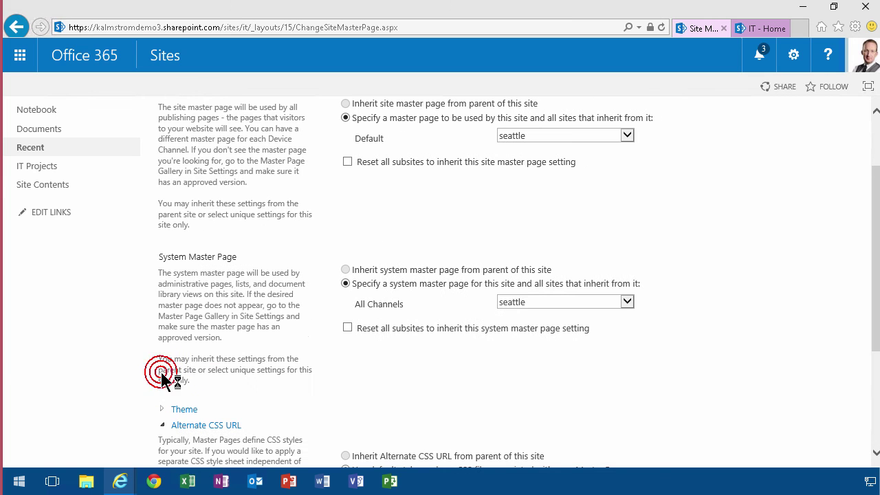
{"action": "left_click_drag", "start_coordinate": [876, 284], "coordinate": [877, 387]}
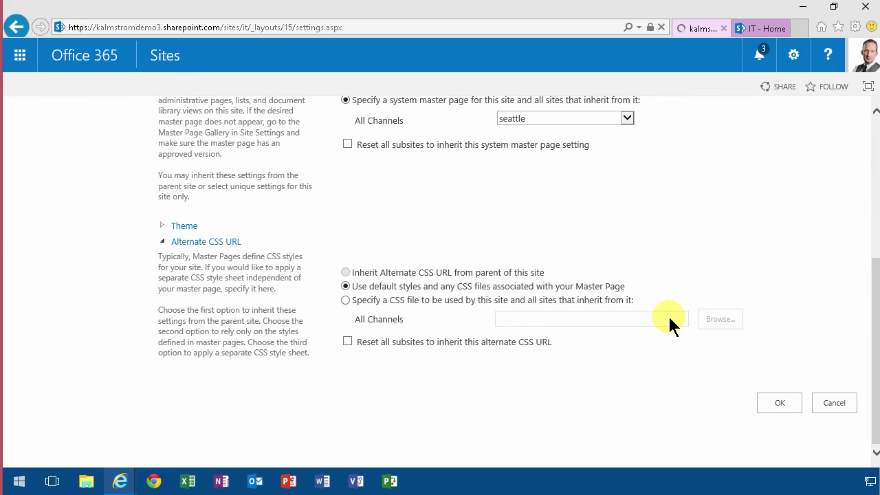
Open Image Renditions under Look and Feel to see the four renditions' widths and heights
{"action": "left_click", "coordinate": [435, 317]}
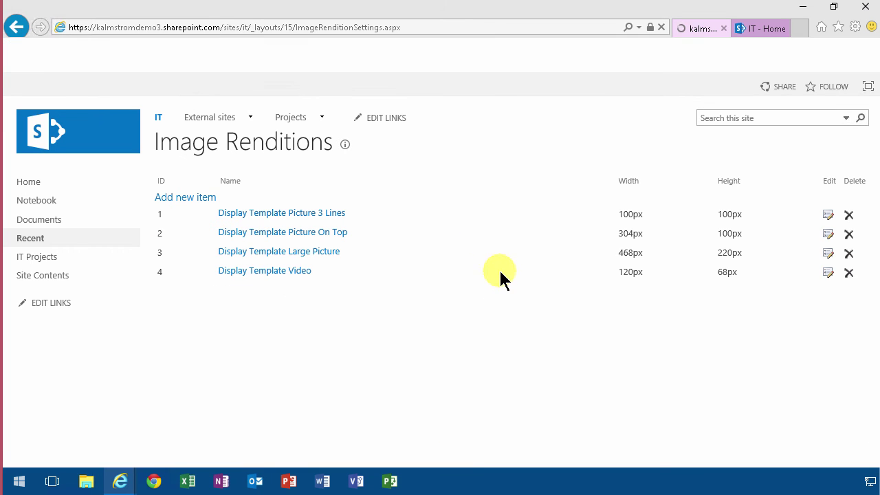